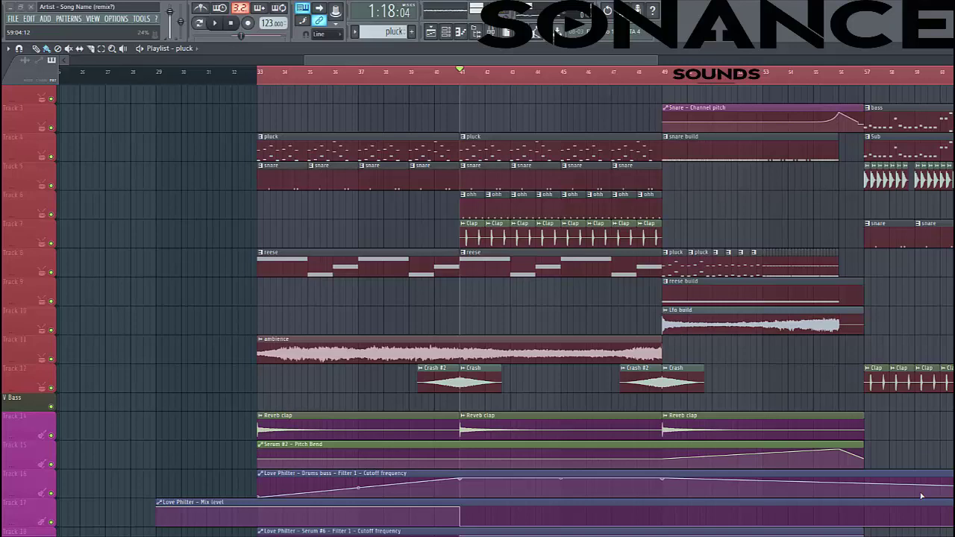
Start playing the song in FL Studio
{"action": "key", "text": "space"}
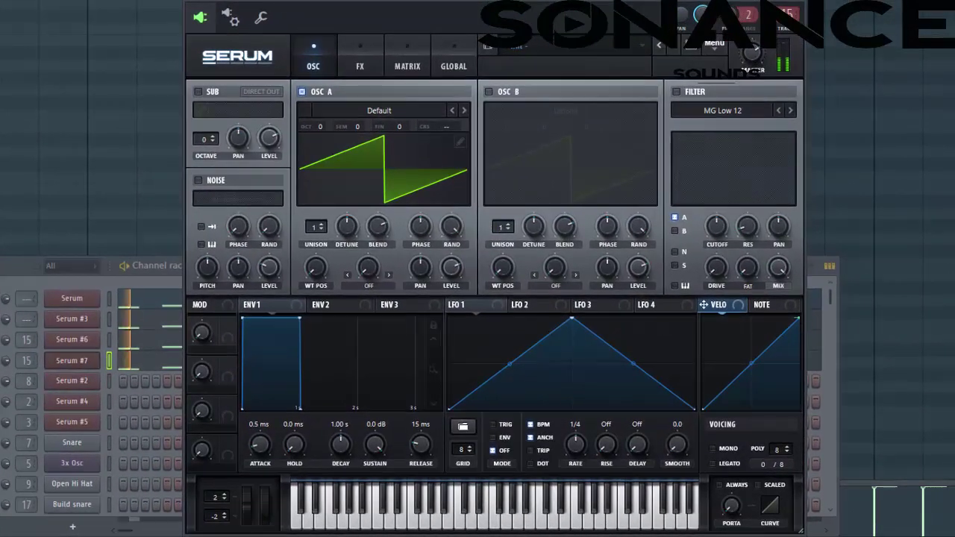
Give oscillator A the Analog_BD_Sin wavetable with Remap 3 warp at 54%
{"action": "left_click", "coordinate": [379, 110]}
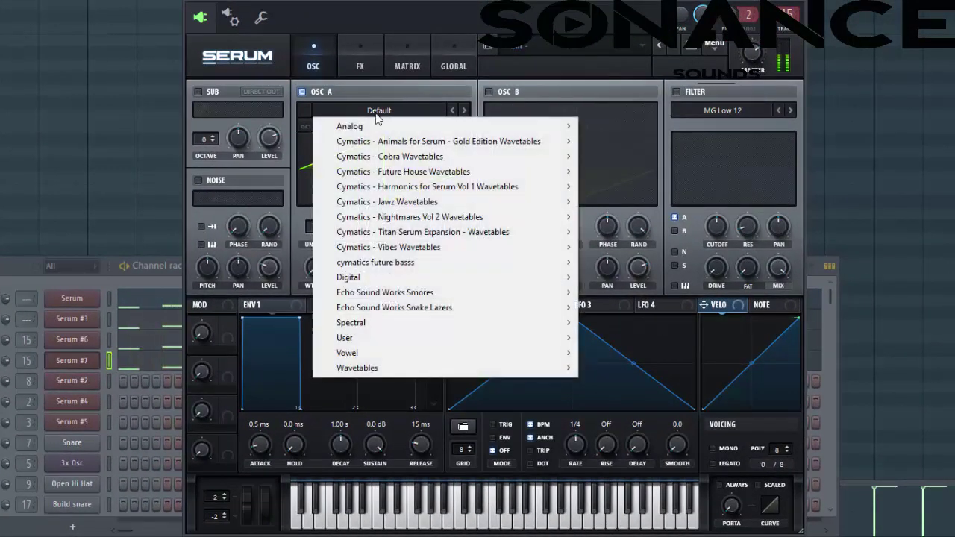
{"action": "mouse_move", "coordinate": [372, 128]}
{"action": "left_click", "coordinate": [616, 151]}
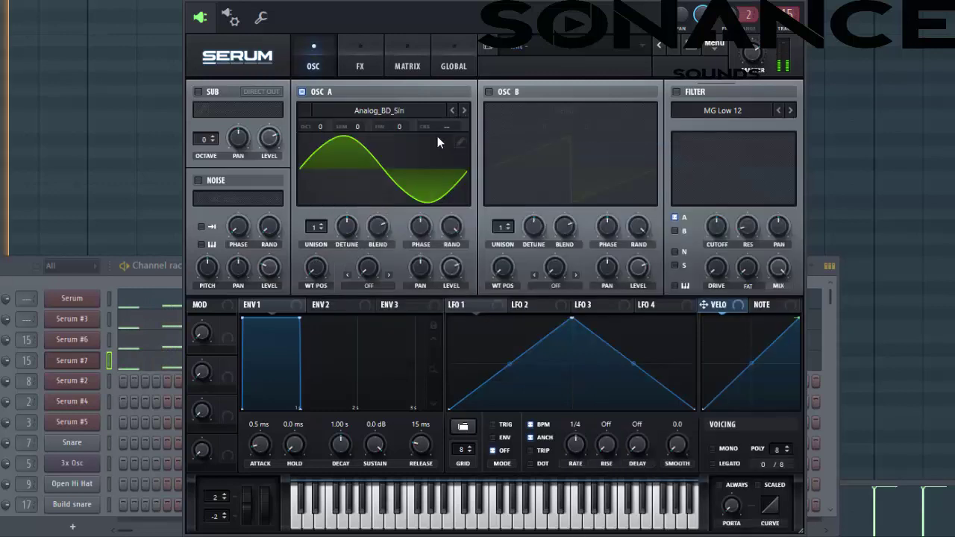
{"action": "left_click", "coordinate": [364, 287]}
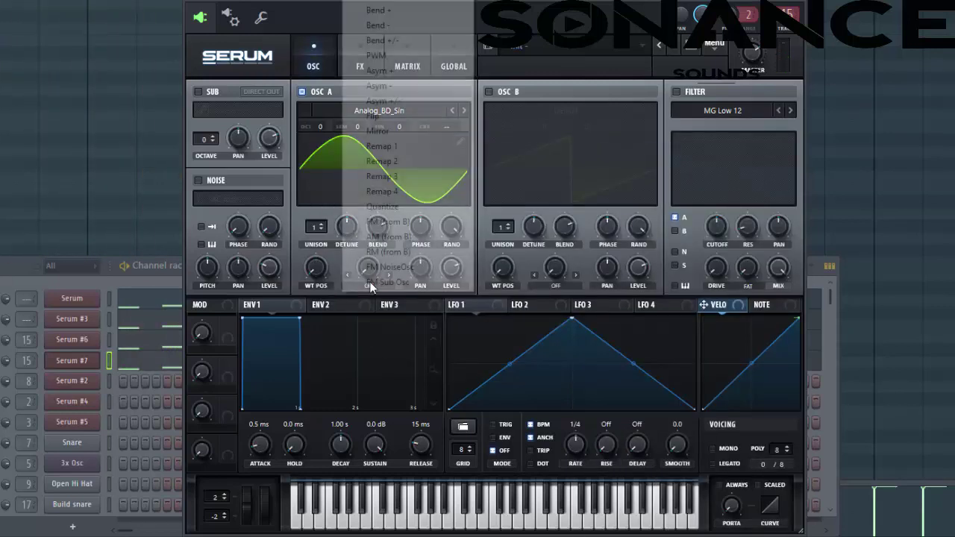
{"action": "left_click", "coordinate": [370, 176]}
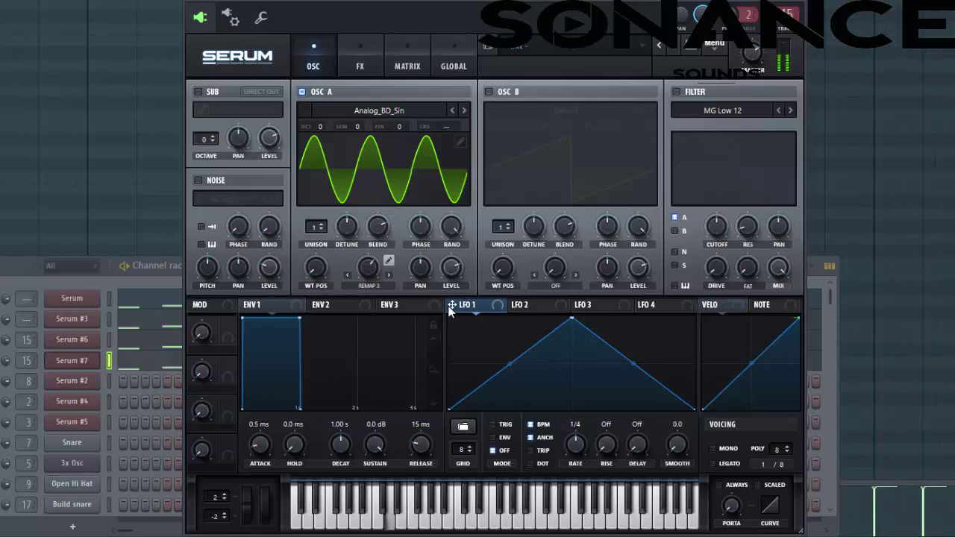
Route LFO 1 to wavetable position at a free 1.5 Hz, and enable the MG Low 12 filter with 14% drive
{"action": "left_click_drag", "start_coordinate": [462, 307], "coordinate": [315, 269]}
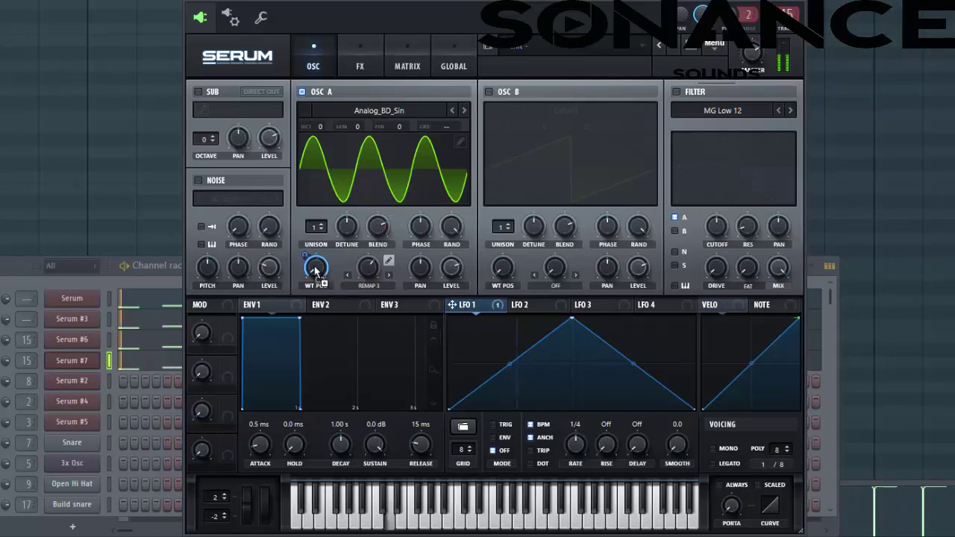
{"action": "left_click", "coordinate": [530, 425]}
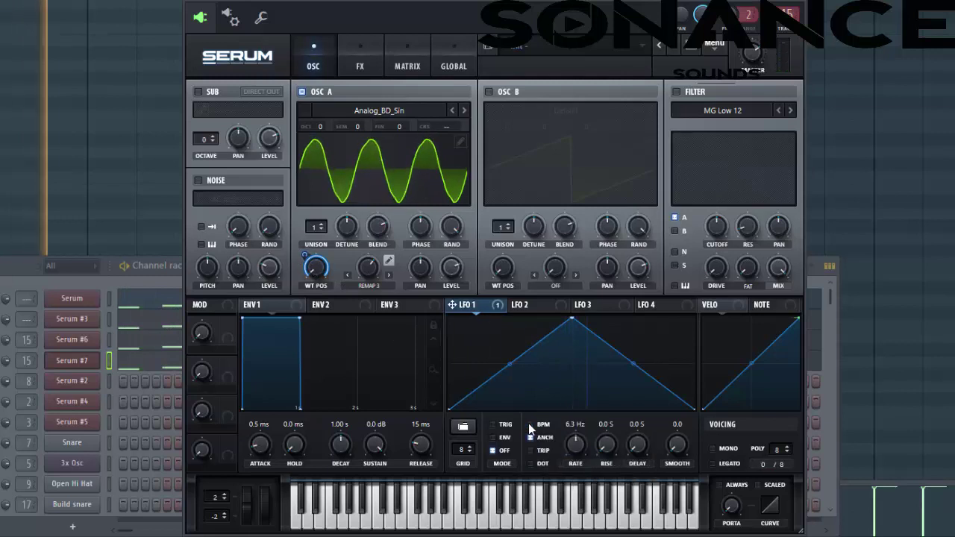
{"action": "left_click_drag", "start_coordinate": [574, 440], "coordinate": [561, 445]}
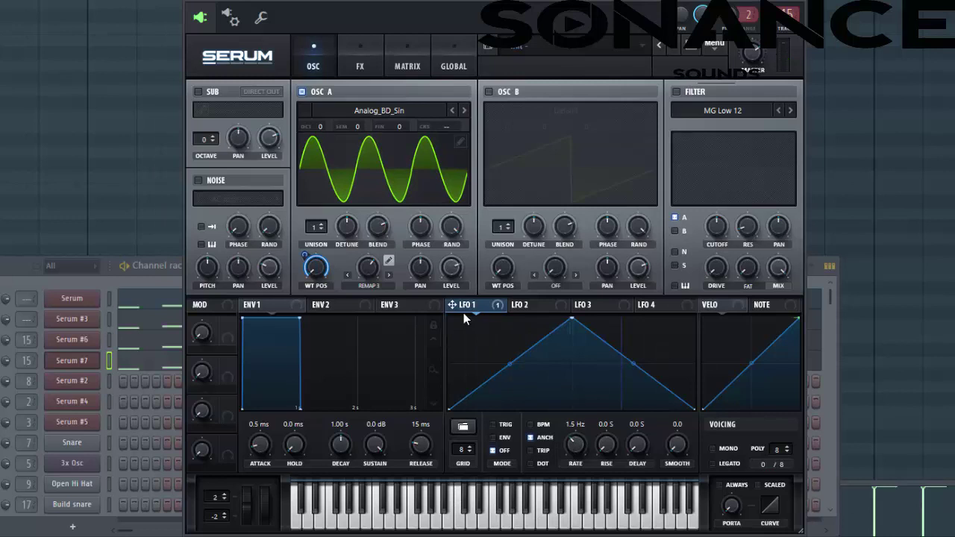
{"action": "left_click", "coordinate": [676, 92]}
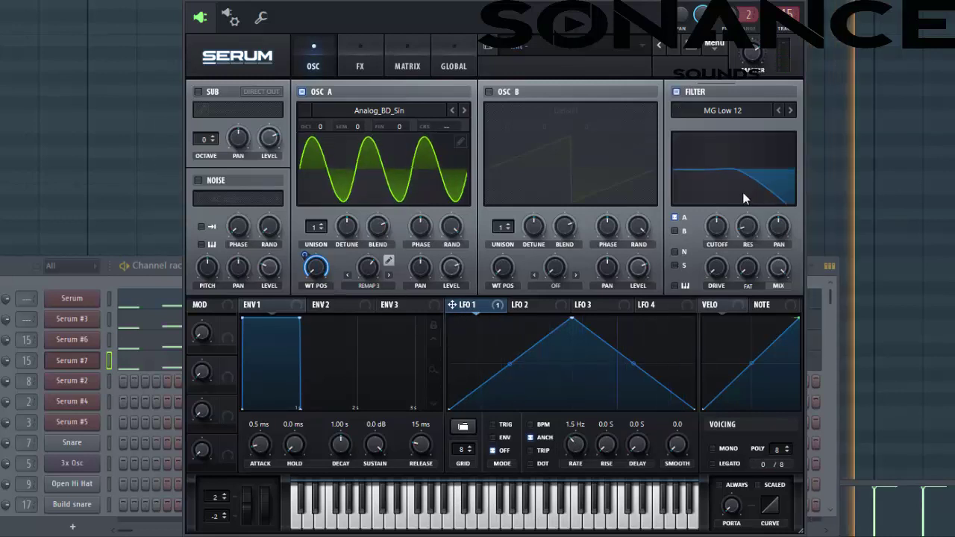
{"action": "left_click_drag", "start_coordinate": [703, 267], "coordinate": [741, 269]}
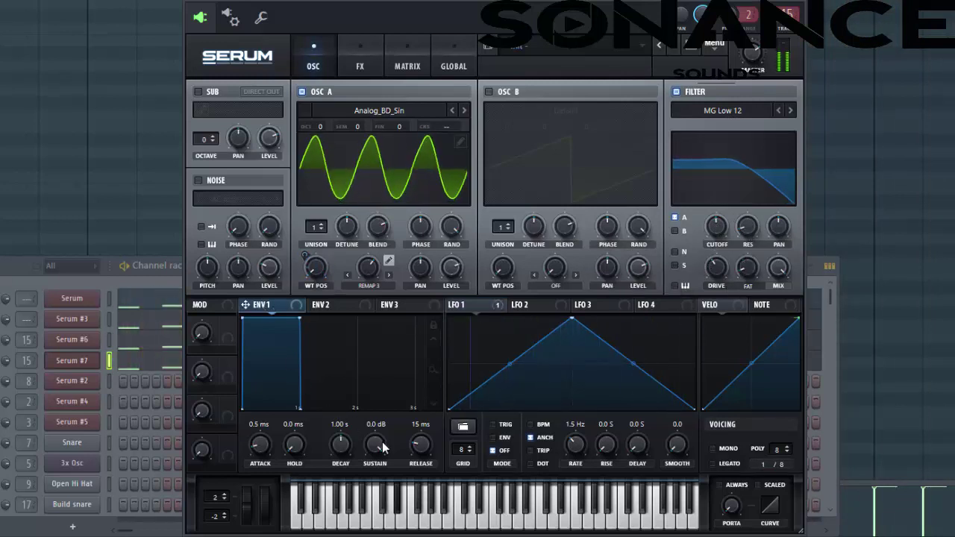
Set Env 1 to sustain -17.7 dB, decay 815 ms and release 237 ms
{"action": "scroll", "coordinate": [385, 448], "scroll_direction": "down", "scroll_amount": 3}
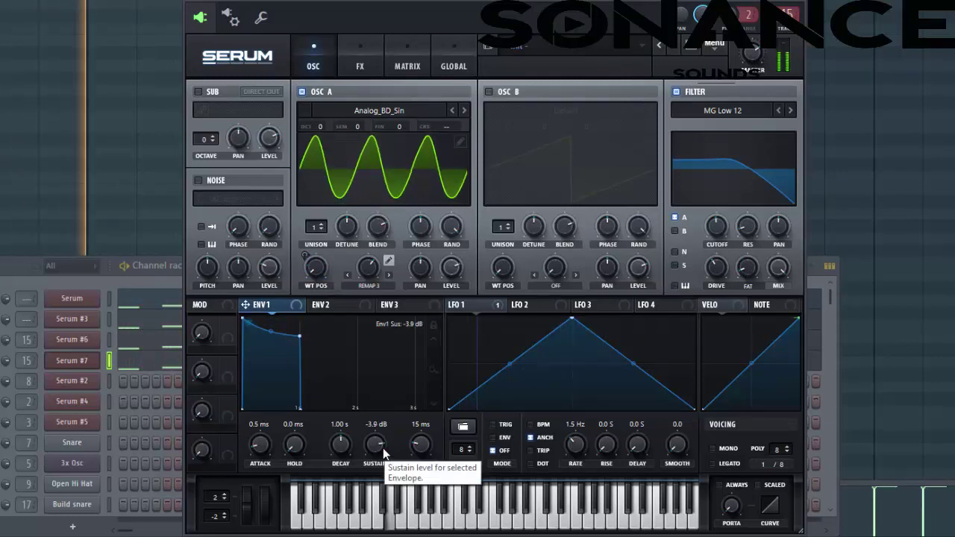
{"action": "scroll", "coordinate": [383, 448], "scroll_direction": "down", "scroll_amount": 2}
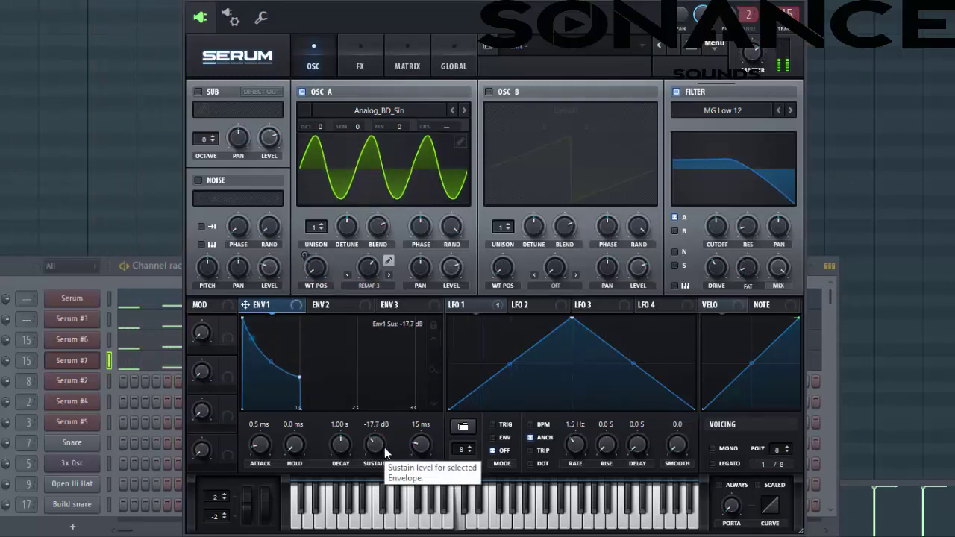
{"action": "scroll", "coordinate": [334, 448], "scroll_direction": "down", "scroll_amount": 4}
{"action": "scroll", "coordinate": [333, 447], "scroll_direction": "up", "scroll_amount": 3}
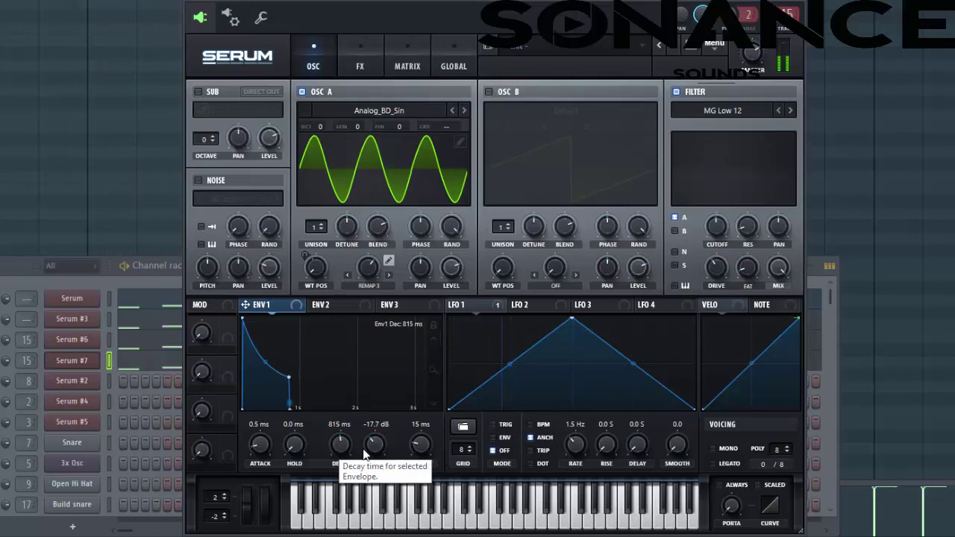
{"action": "scroll", "coordinate": [431, 448], "scroll_direction": "up", "scroll_amount": 2}
{"action": "scroll", "coordinate": [431, 447], "scroll_direction": "up", "scroll_amount": 4}
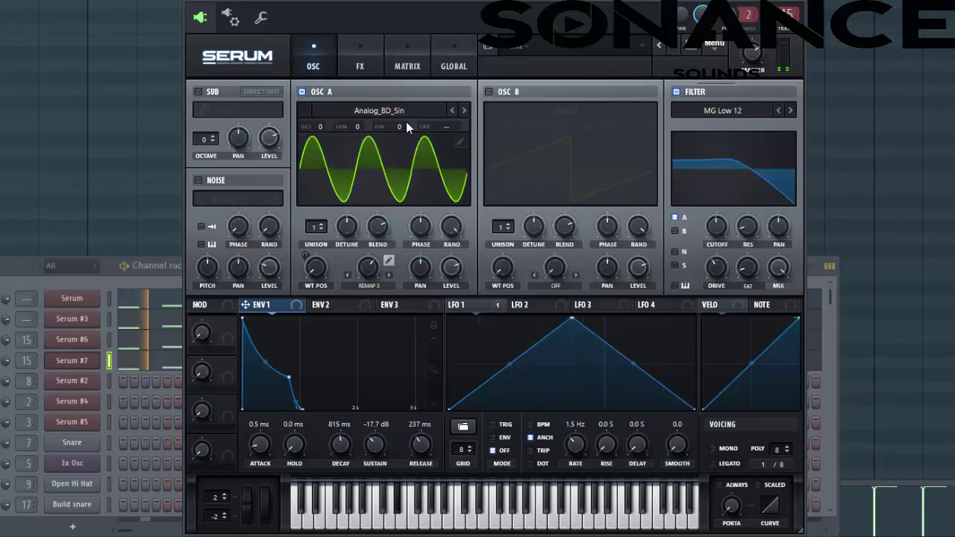
Enable the Tube distortion with a pre-filter at 77% blend and cutoff 611
{"action": "left_click", "coordinate": [354, 65]}
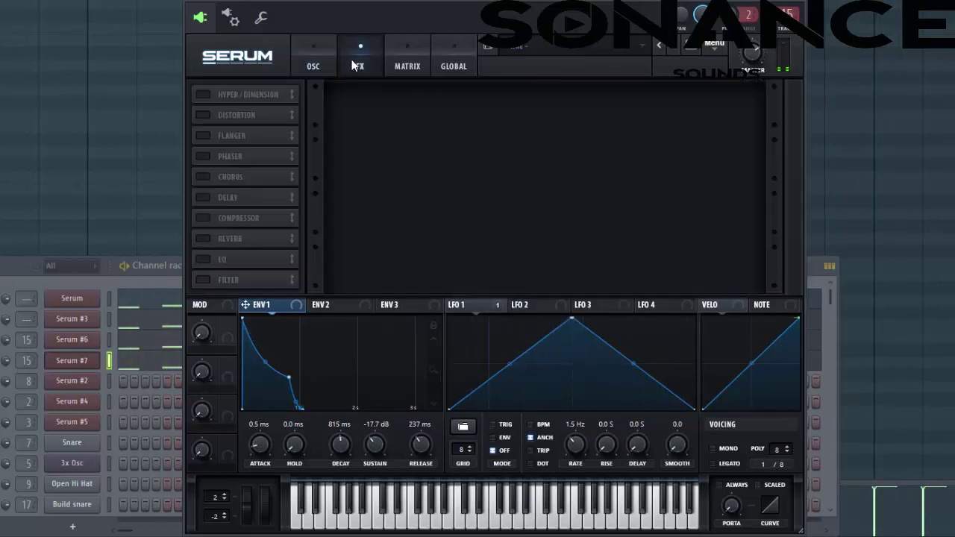
{"action": "left_click", "coordinate": [205, 114]}
{"action": "left_click", "coordinate": [488, 107]}
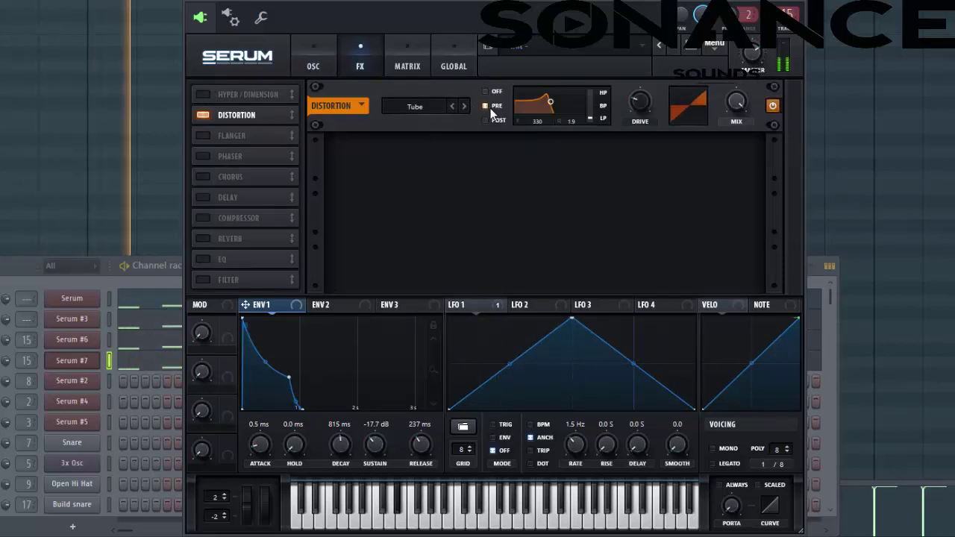
{"action": "left_click_drag", "start_coordinate": [549, 102], "coordinate": [599, 104]}
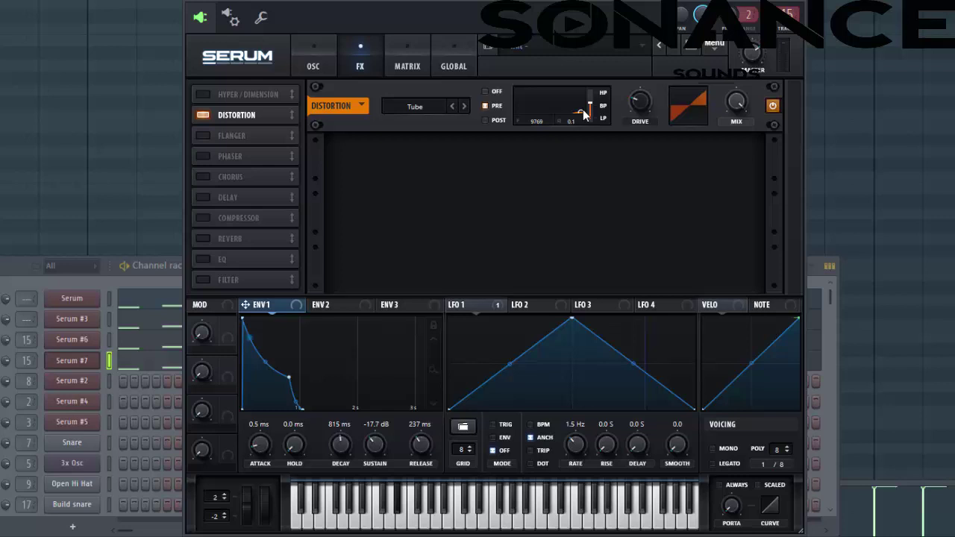
{"action": "left_click_drag", "start_coordinate": [588, 104], "coordinate": [568, 112]}
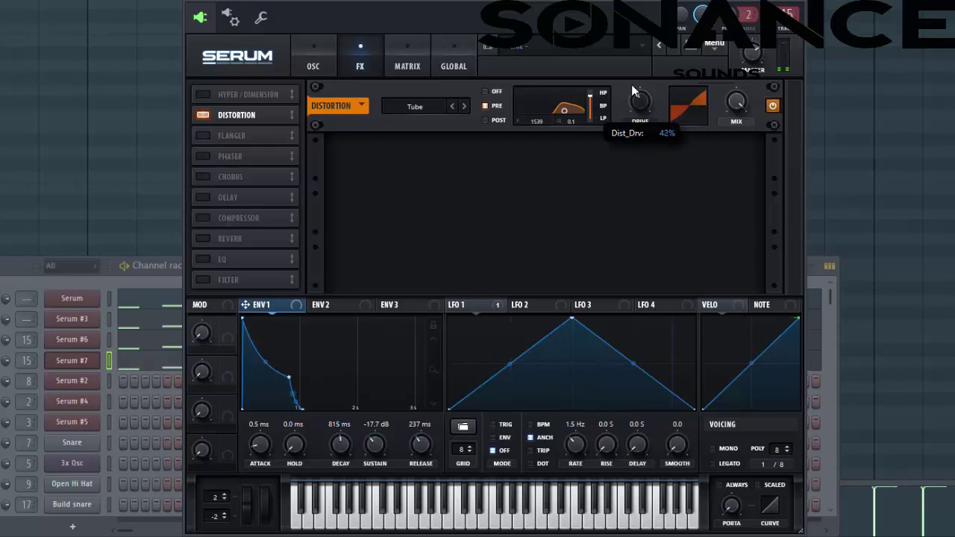
{"action": "left_click_drag", "start_coordinate": [572, 109], "coordinate": [557, 110]}
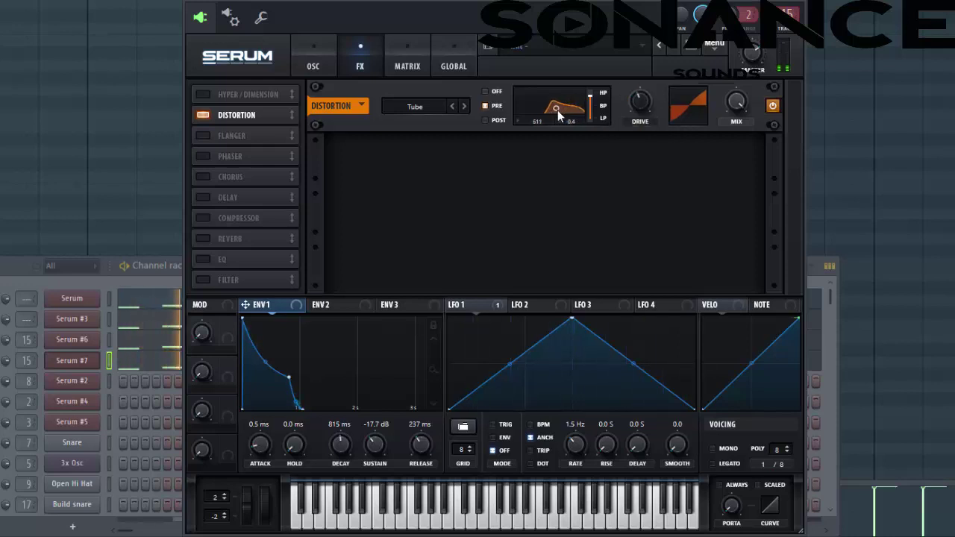
Give Env 2 zero sustain and shorten its decay to 170 ms
{"action": "left_click", "coordinate": [321, 305]}
{"action": "left_click", "coordinate": [261, 306]}
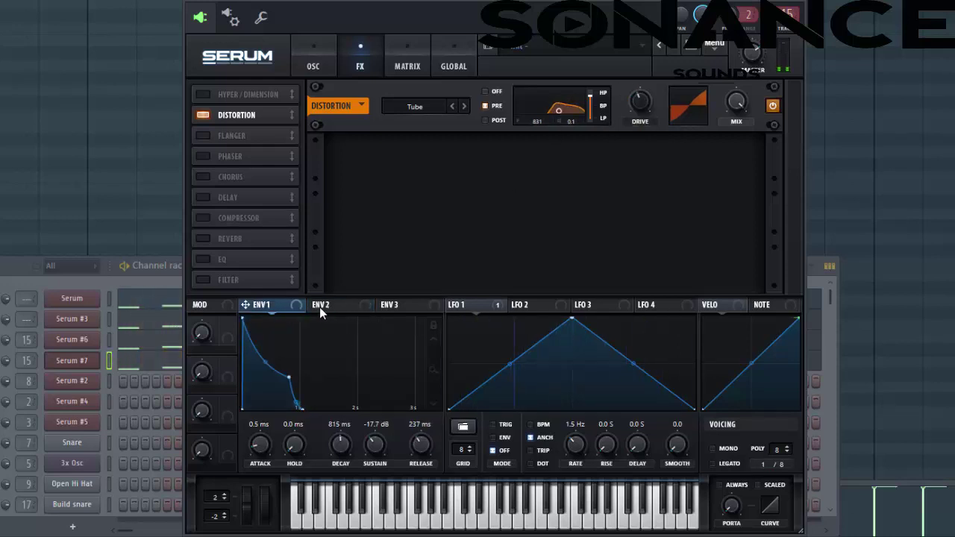
{"action": "left_click", "coordinate": [319, 306]}
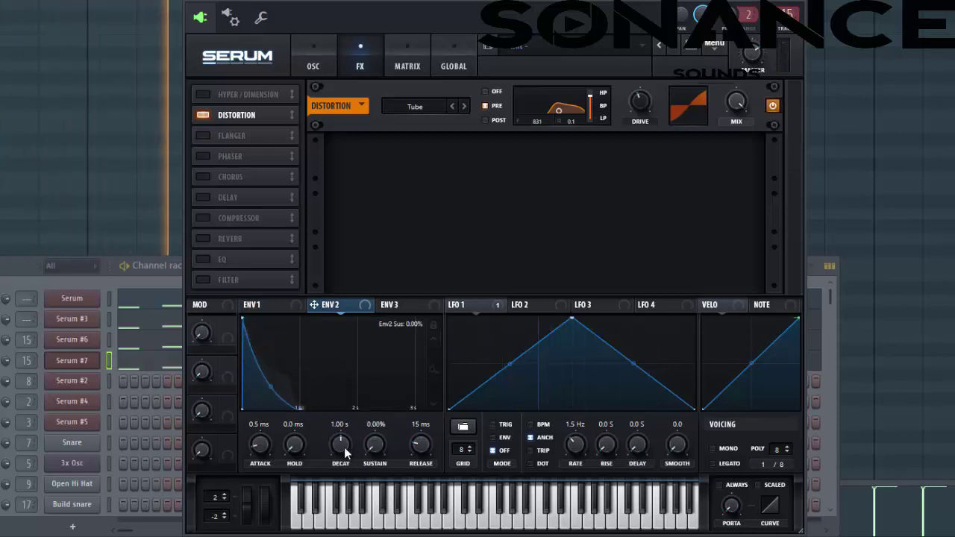
{"action": "left_click_drag", "start_coordinate": [300, 345], "coordinate": [254, 409]}
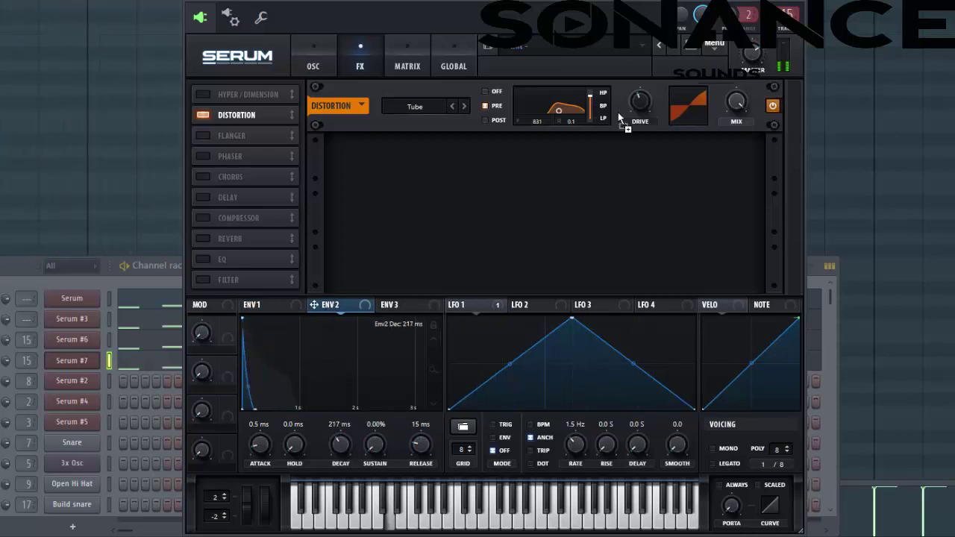
{"action": "mouse_move", "coordinate": [633, 96]}
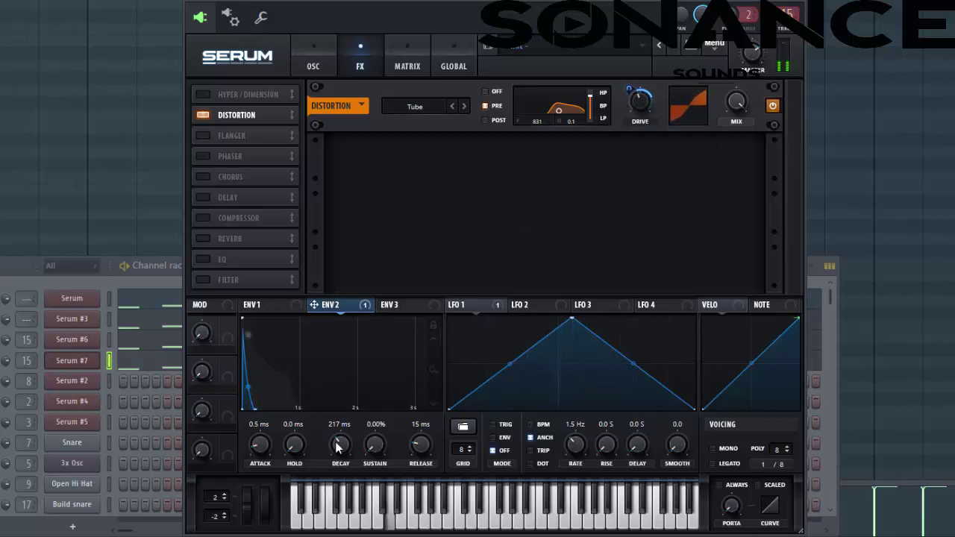
{"action": "left_click_drag", "start_coordinate": [338, 446], "coordinate": [338, 447]}
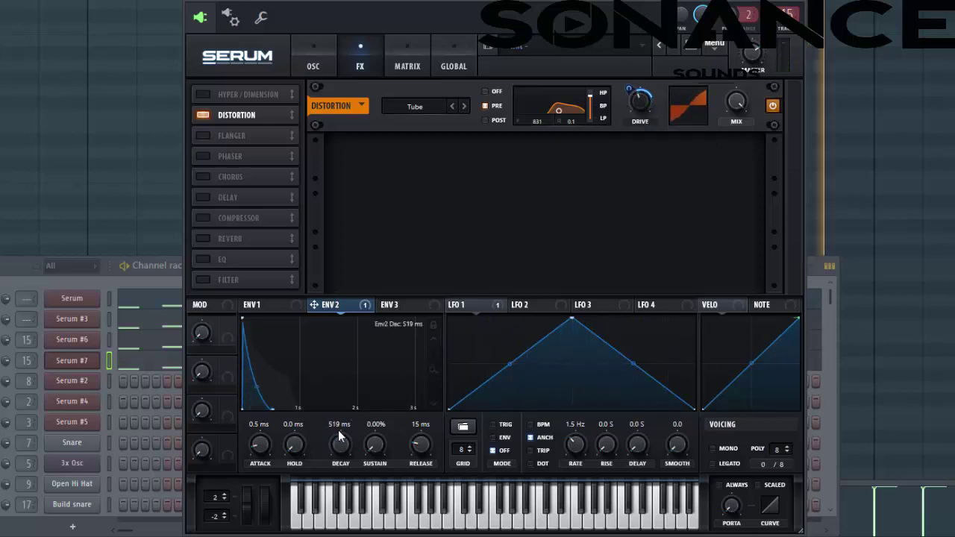
Enable chorus at 29% mix and a compressor with 5.1 dB makeup gain
{"action": "left_click", "coordinate": [201, 177]}
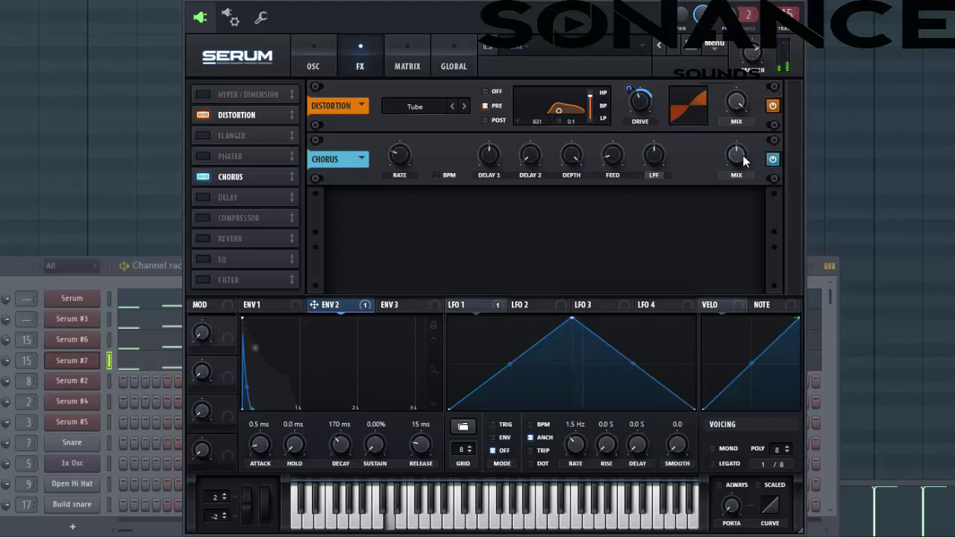
{"action": "mouse_move", "coordinate": [743, 161]}
{"action": "left_click_drag", "start_coordinate": [743, 158], "coordinate": [734, 164]}
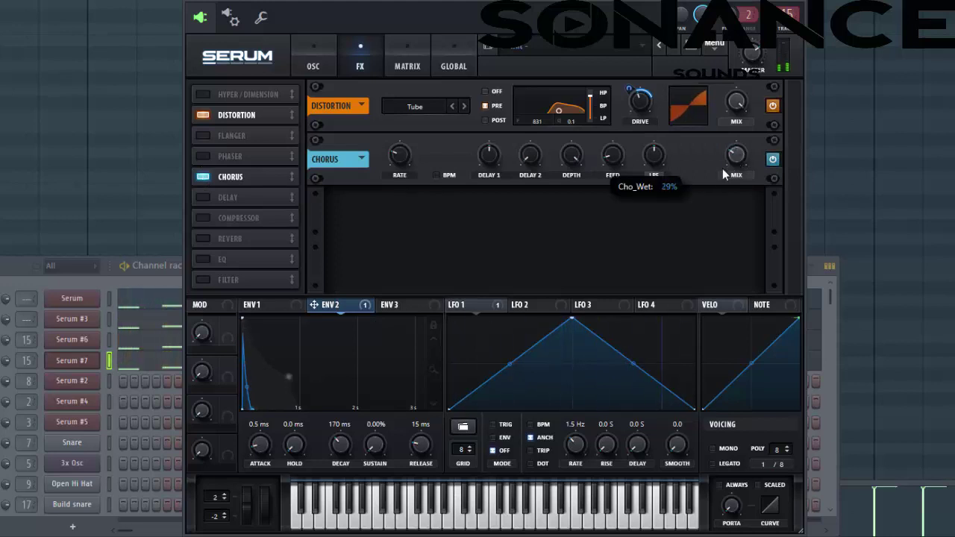
{"action": "left_click", "coordinate": [203, 220]}
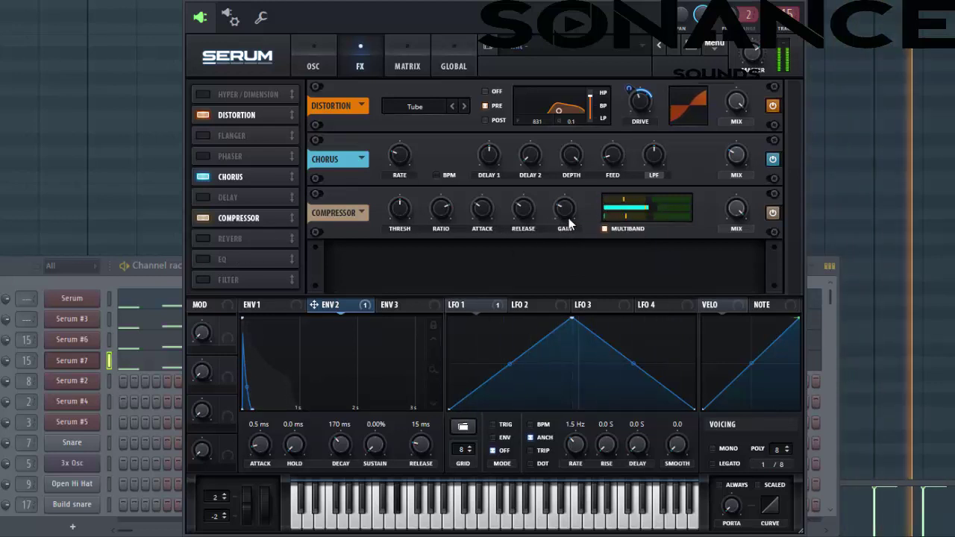
Enable the EQ, lower the low gain and low-pass the high band at 1605 Hz
{"action": "left_click", "coordinate": [200, 259]}
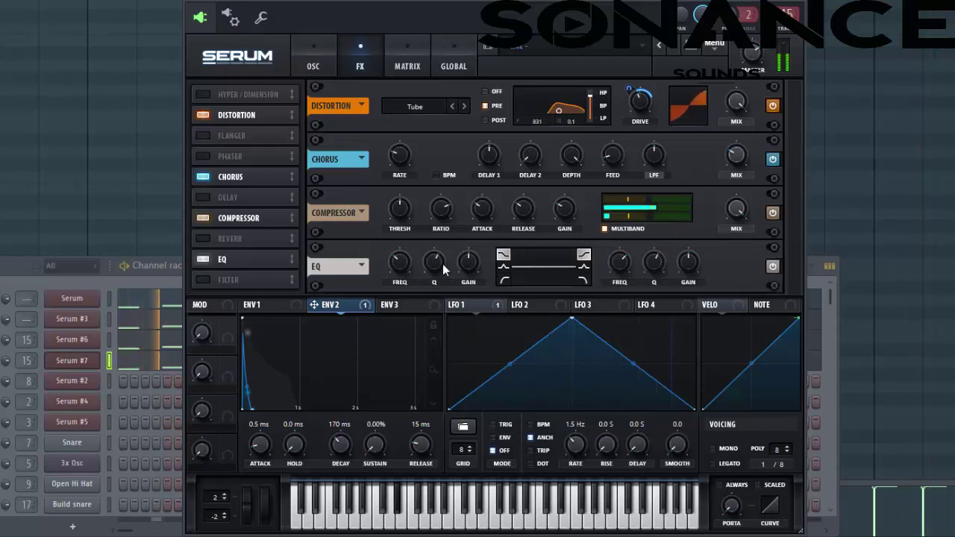
{"action": "scroll", "coordinate": [475, 263], "scroll_direction": "down", "scroll_amount": 5}
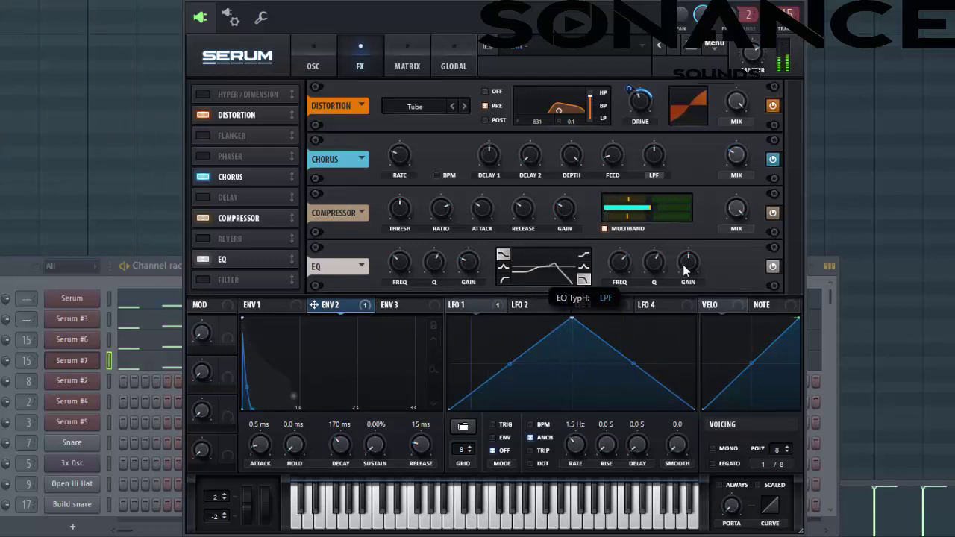
{"action": "scroll", "coordinate": [634, 273], "scroll_direction": "up", "scroll_amount": 3}
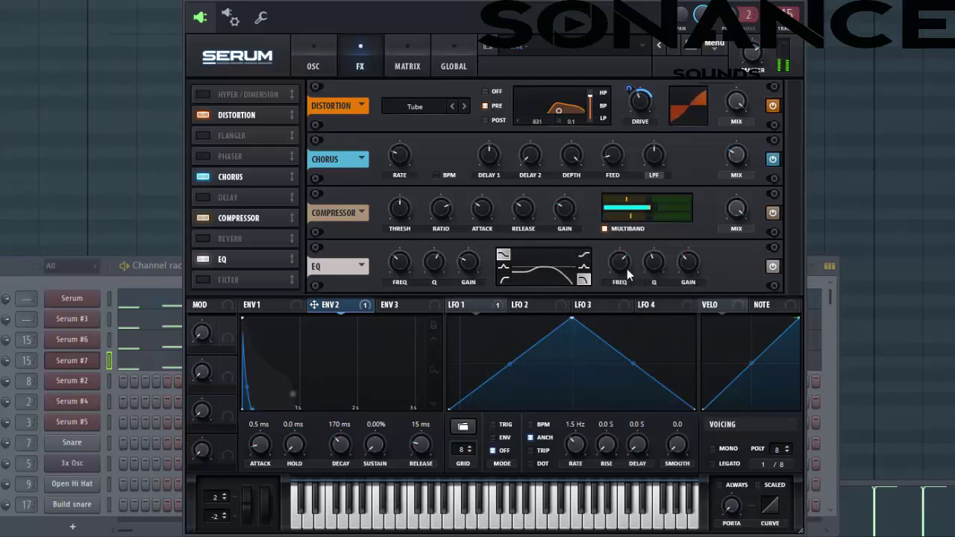
{"action": "scroll", "coordinate": [619, 274], "scroll_direction": "down", "scroll_amount": 2}
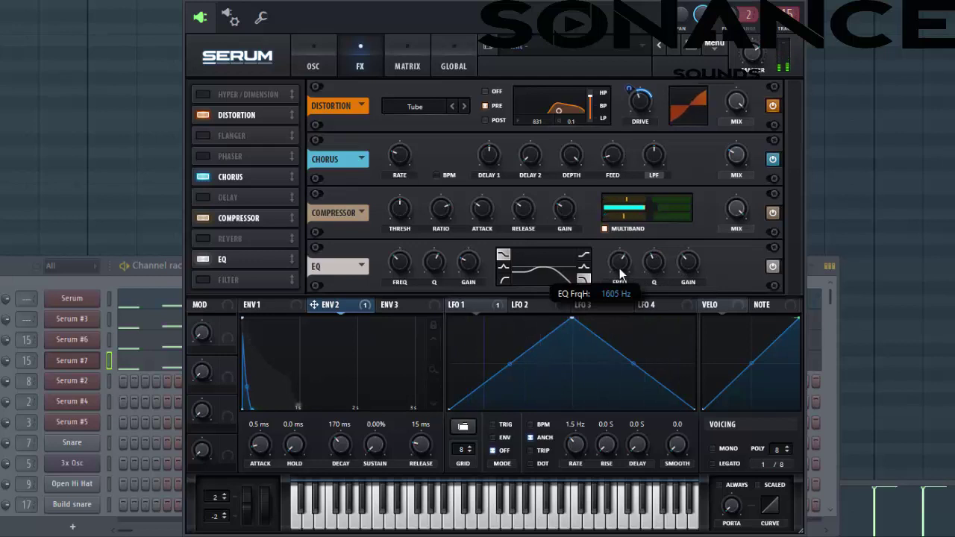
Modulate the EQ high frequency with Env 1, move EQ before reverb, and enable a 26% Hall reverb
{"action": "left_click", "coordinate": [246, 307]}
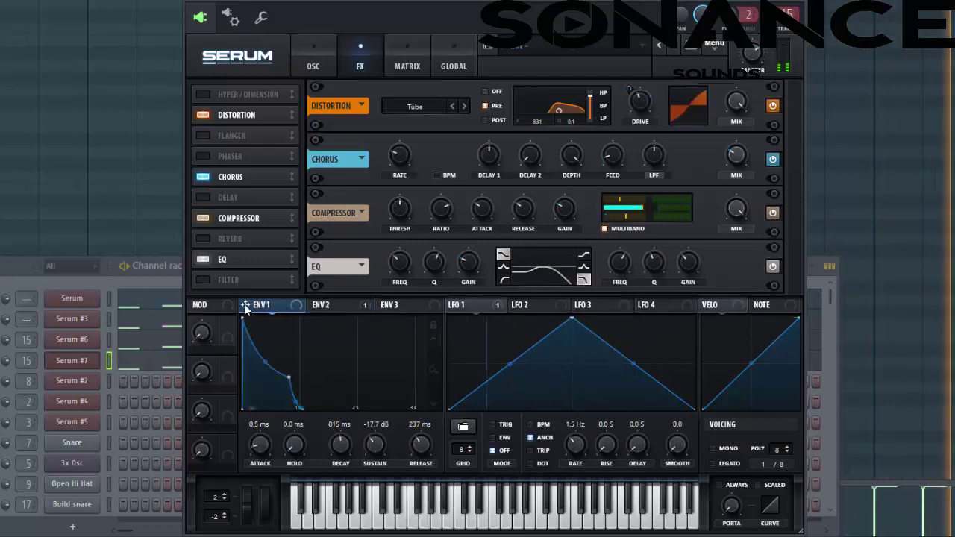
{"action": "left_click_drag", "start_coordinate": [610, 253], "coordinate": [610, 249]}
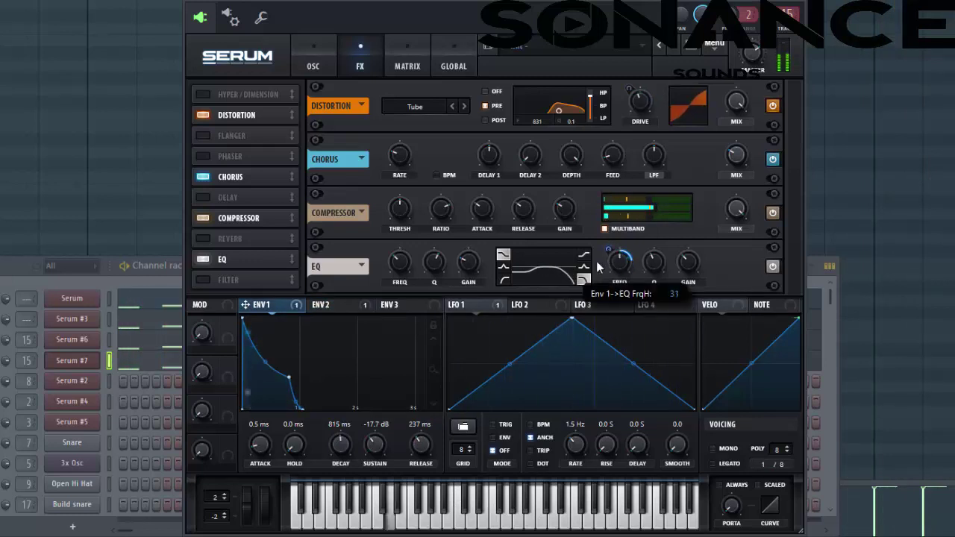
{"action": "left_click_drag", "start_coordinate": [222, 258], "coordinate": [203, 245]}
{"action": "left_click", "coordinate": [247, 259]}
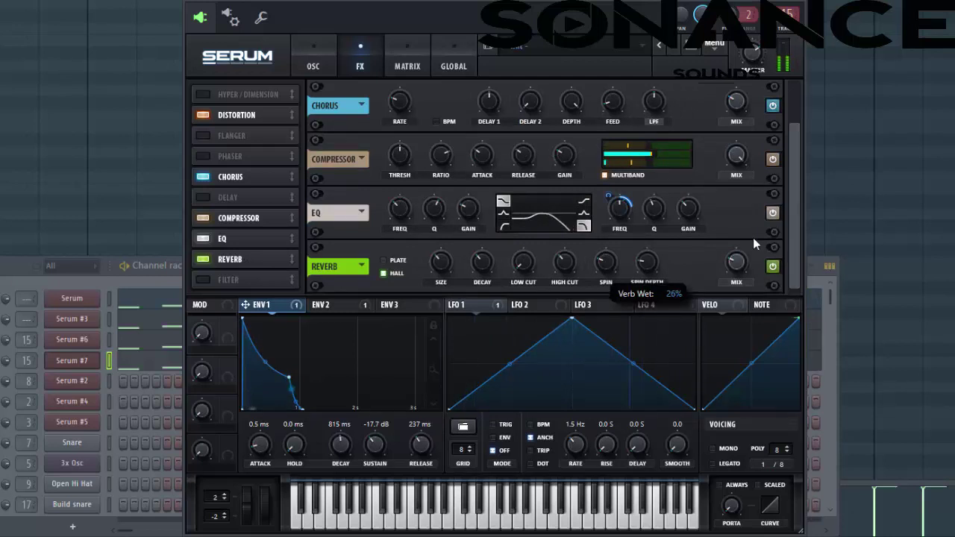
Set Env 3 to 0% sustain and 20 ms decay, then show the modulation matrix
{"action": "left_click", "coordinate": [315, 51]}
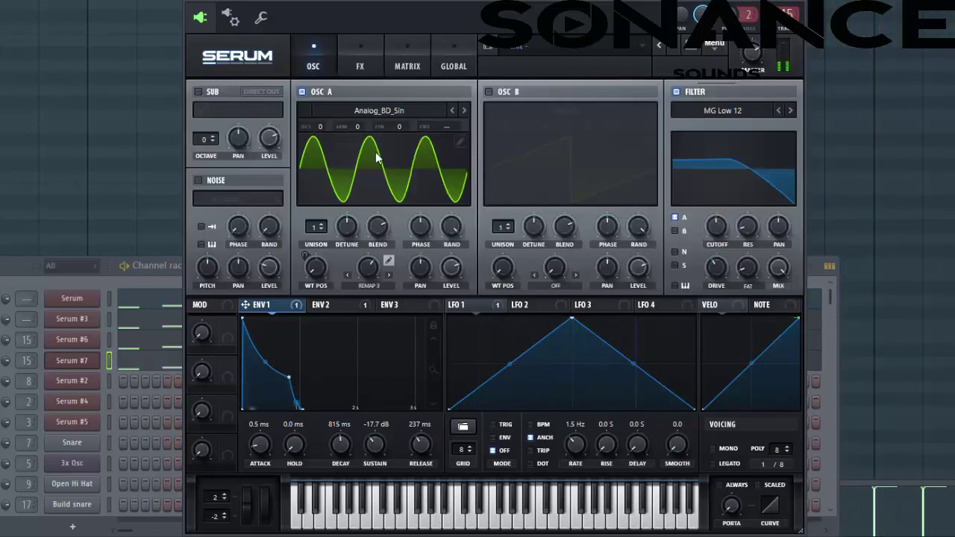
{"action": "left_click", "coordinate": [397, 306]}
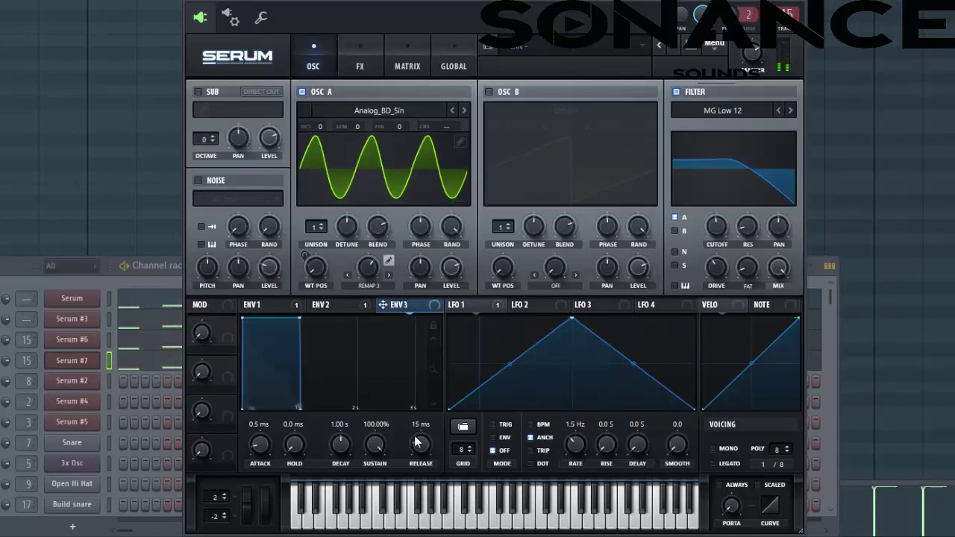
{"action": "left_click_drag", "start_coordinate": [378, 447], "coordinate": [336, 450]}
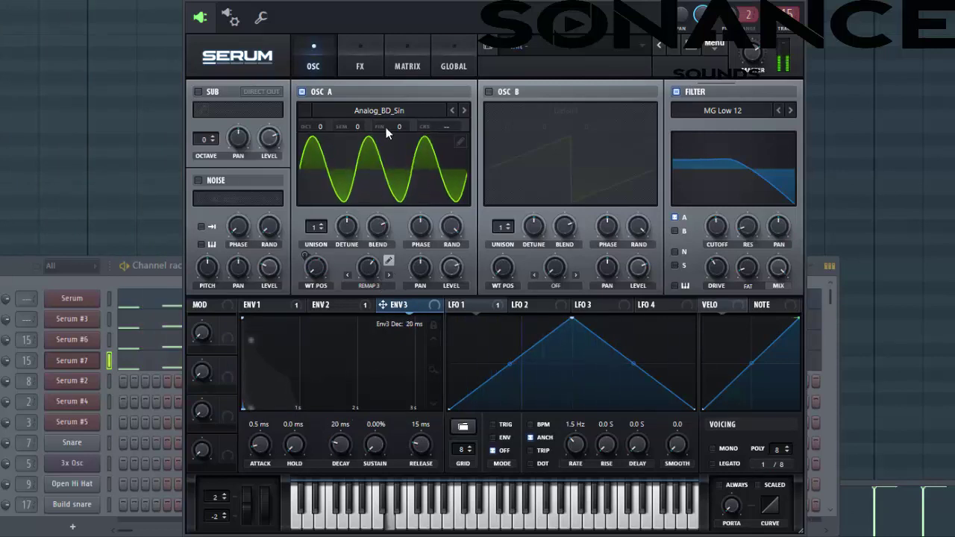
{"action": "left_click", "coordinate": [406, 62]}
In matrix row 4, route Env 3 to A Fine at amount 36, with Env 3 decay 15 ms
{"action": "left_click", "coordinate": [225, 180]}
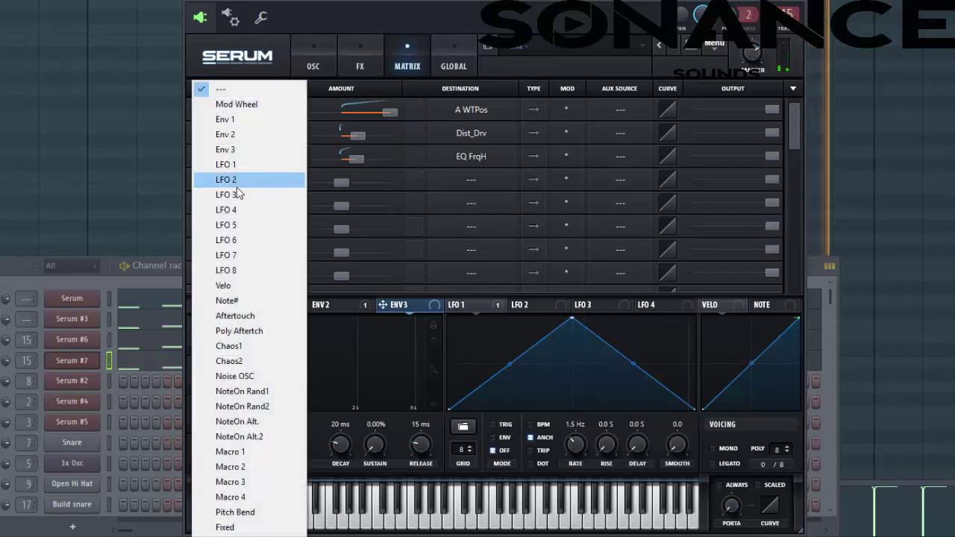
{"action": "left_click", "coordinate": [225, 149]}
{"action": "left_click", "coordinate": [466, 179]}
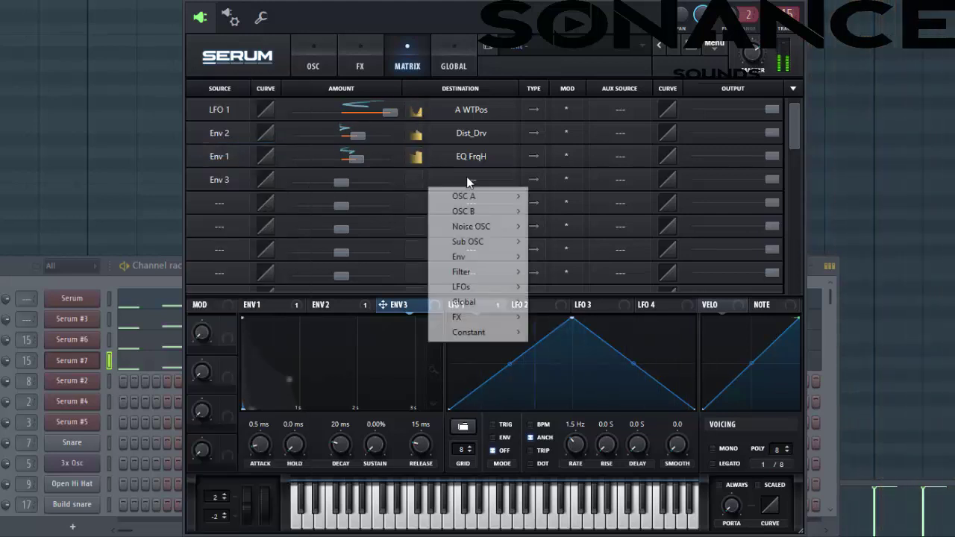
{"action": "mouse_move", "coordinate": [503, 196]}
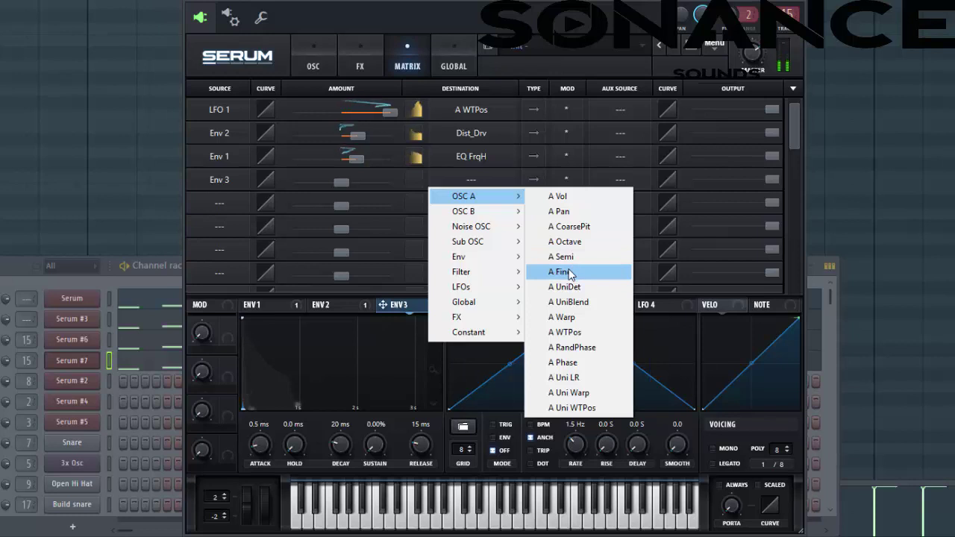
{"action": "left_click", "coordinate": [570, 273]}
{"action": "left_click_drag", "start_coordinate": [345, 183], "coordinate": [419, 178]}
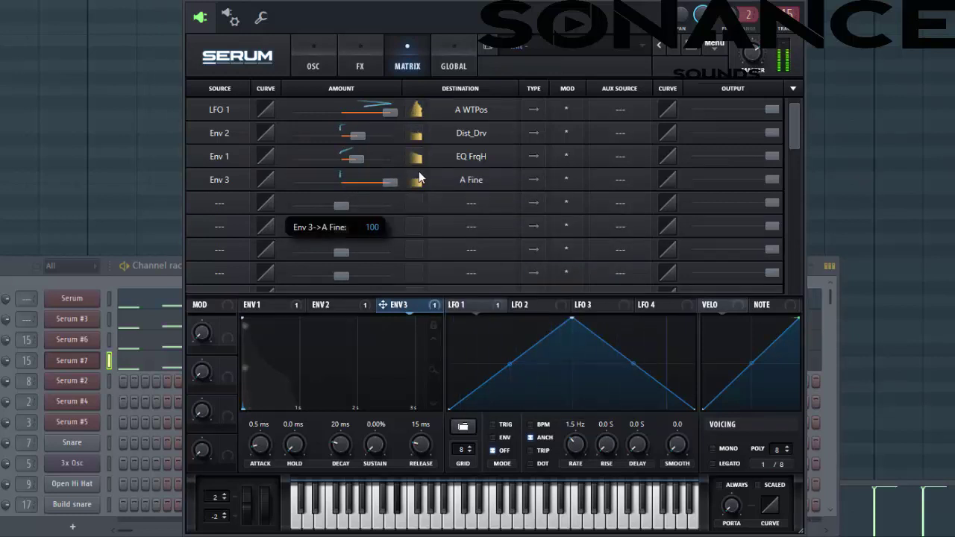
{"action": "mouse_move", "coordinate": [340, 445]}
{"action": "left_mouse_down"}
{"action": "mouse_move", "coordinate": [350, 416]}
{"action": "mouse_move", "coordinate": [338, 444]}
{"action": "left_mouse_up"}
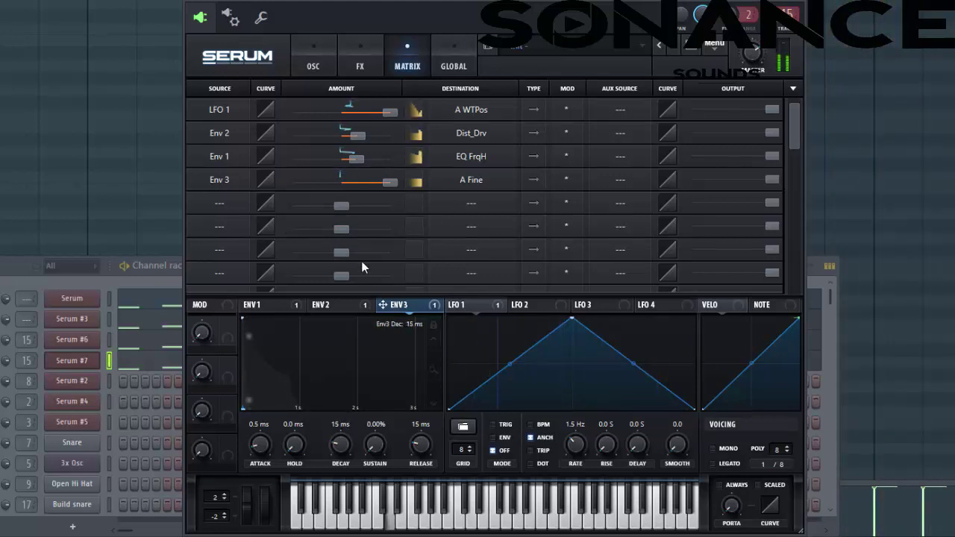
{"action": "left_click_drag", "start_coordinate": [388, 180], "coordinate": [346, 182]}
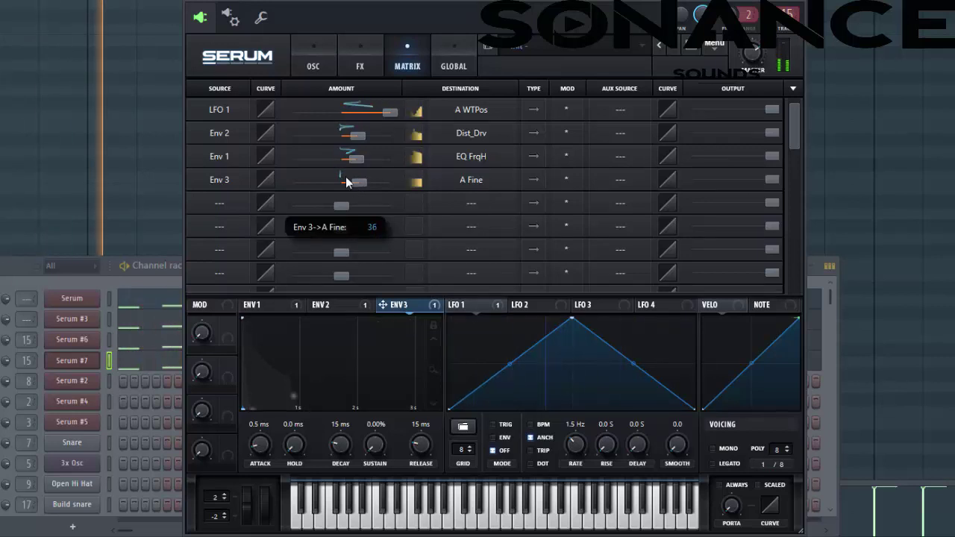
{"action": "left_click", "coordinate": [307, 58]}
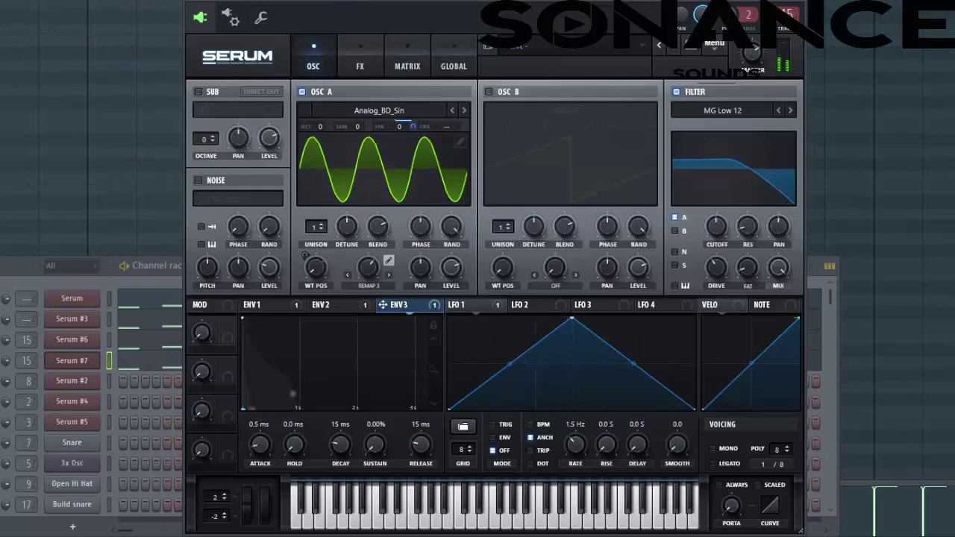